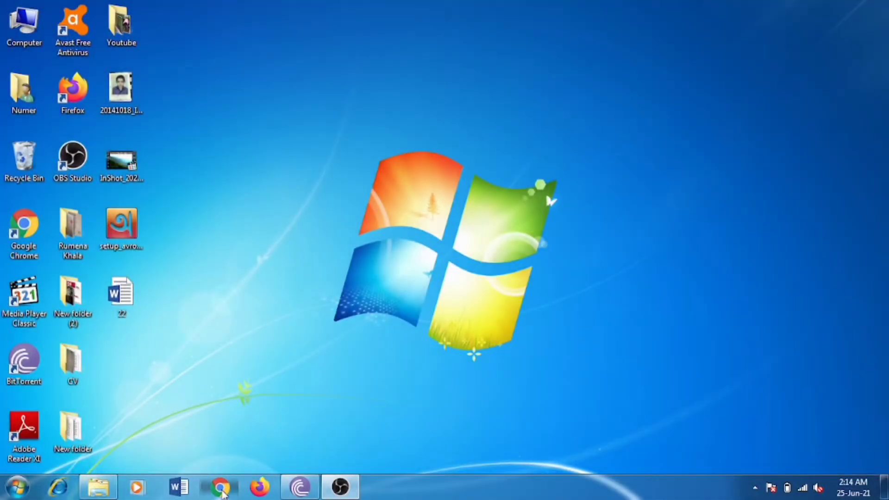
- Download the free 7-day SecureLine VPN trial from the avast.com page in Chrome
{"action": "left_click", "coordinate": [219, 488]}
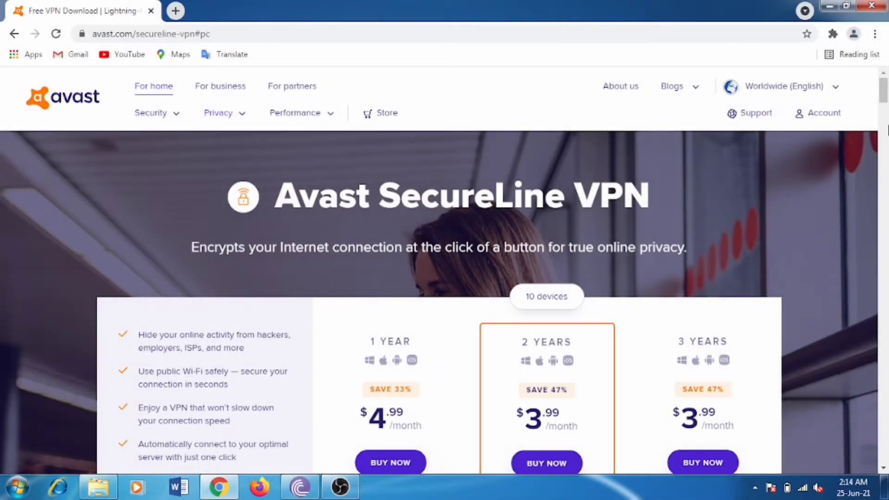
{"action": "left_click_drag", "start_coordinate": [883, 104], "coordinate": [885, 122]}
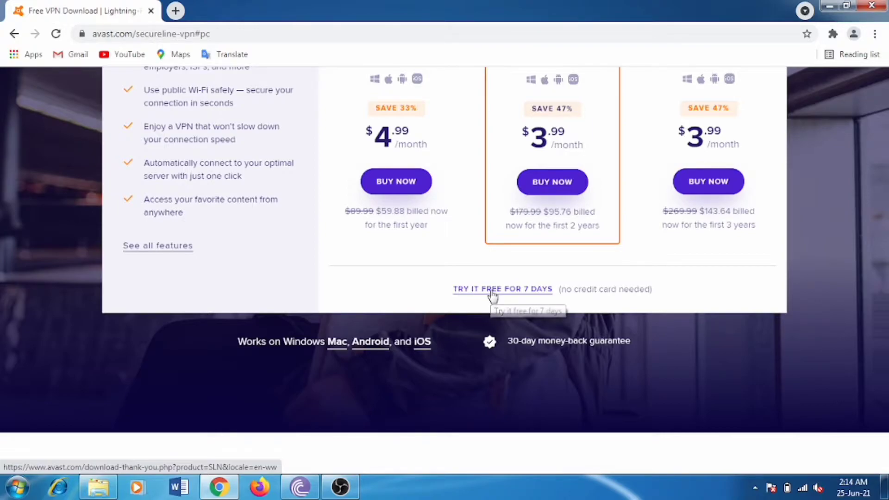
{"action": "left_click", "coordinate": [491, 291]}
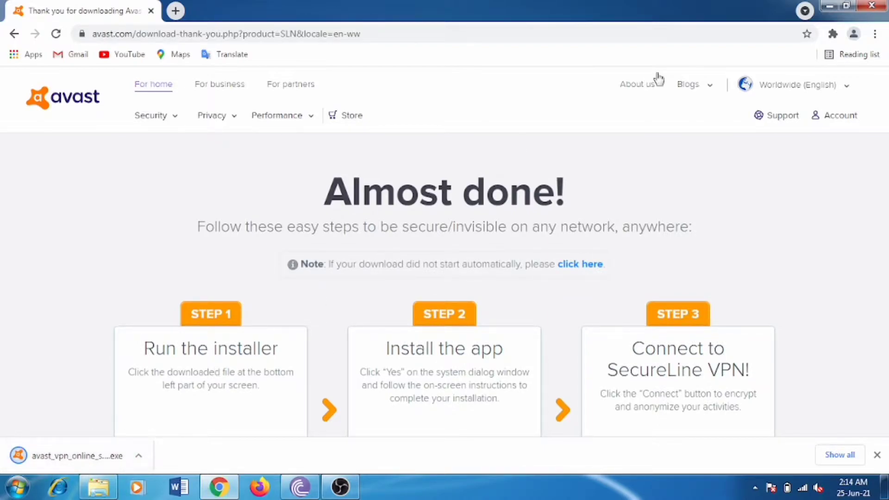
- Run avast_vpn_online_setup.exe from Chrome's download bar
{"action": "left_click", "coordinate": [85, 456]}
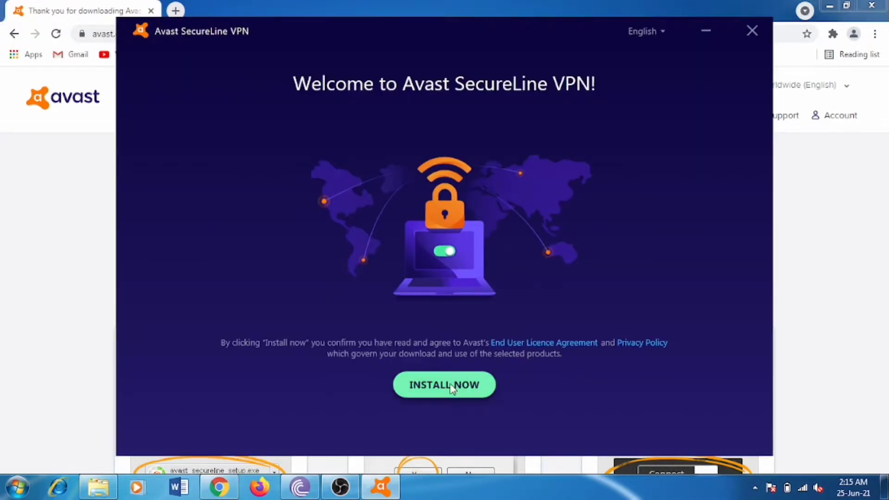
- Install SecureLine VPN with INSTALL NOW and let it reach 100%
{"action": "left_click", "coordinate": [451, 384]}
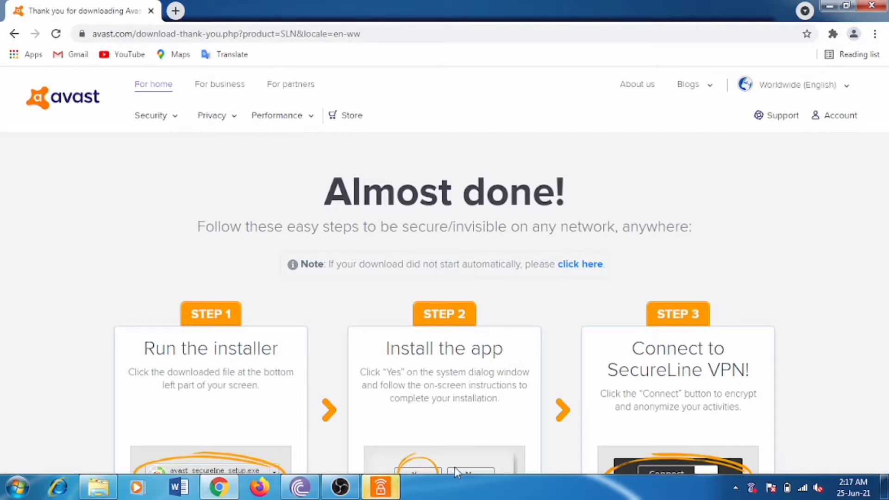
- Launch SecureLine from the taskbar and skip through the welcome slides with Get Started
{"action": "left_click", "coordinate": [382, 490]}
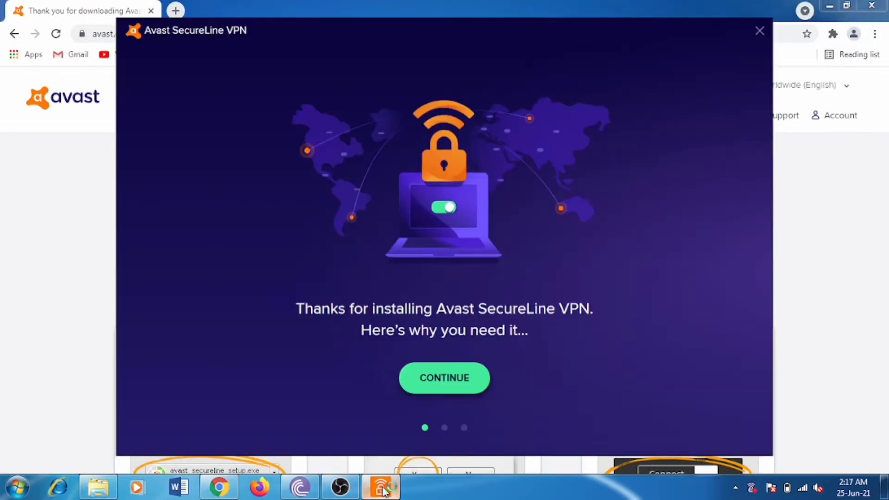
{"action": "left_click", "coordinate": [446, 394]}
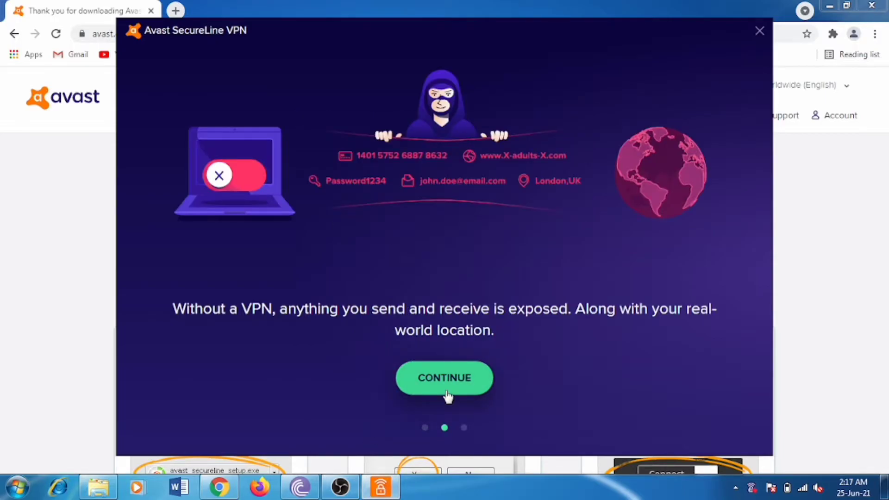
{"action": "left_click", "coordinate": [447, 394]}
{"action": "left_click", "coordinate": [444, 381]}
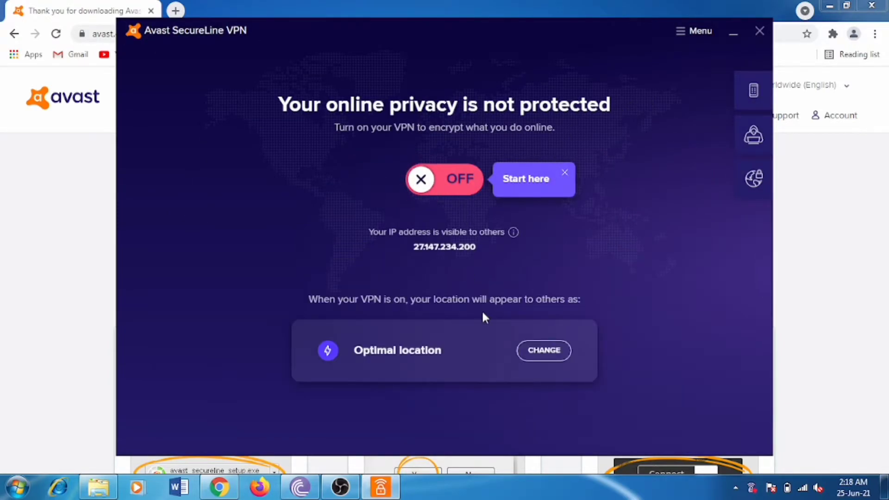
- Turn the VPN on, connecting via Johor Bahru, Malaysia with IP 185.54.231.16
{"action": "left_click", "coordinate": [462, 188]}
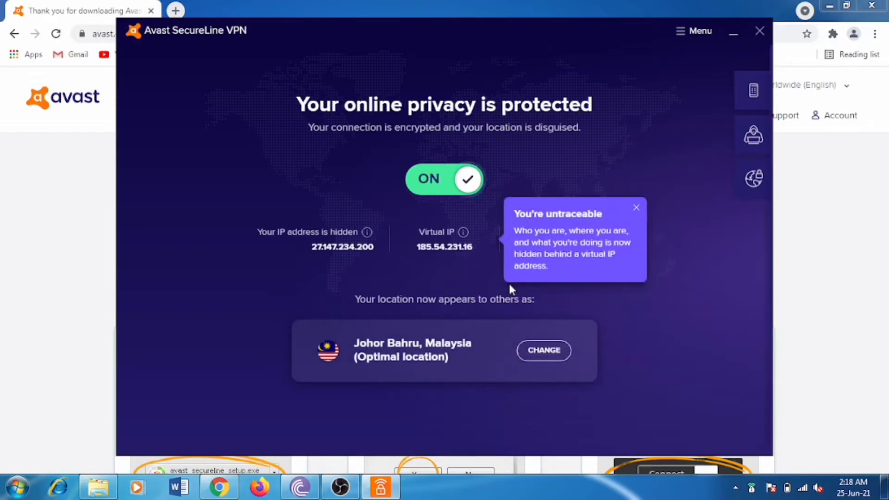
{"action": "left_click", "coordinate": [543, 352]}
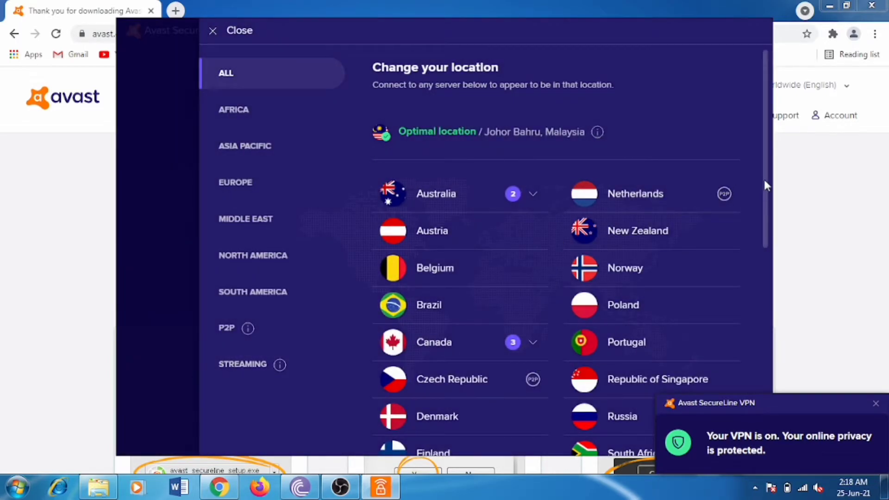
{"action": "left_click_drag", "start_coordinate": [764, 181], "coordinate": [764, 363]}
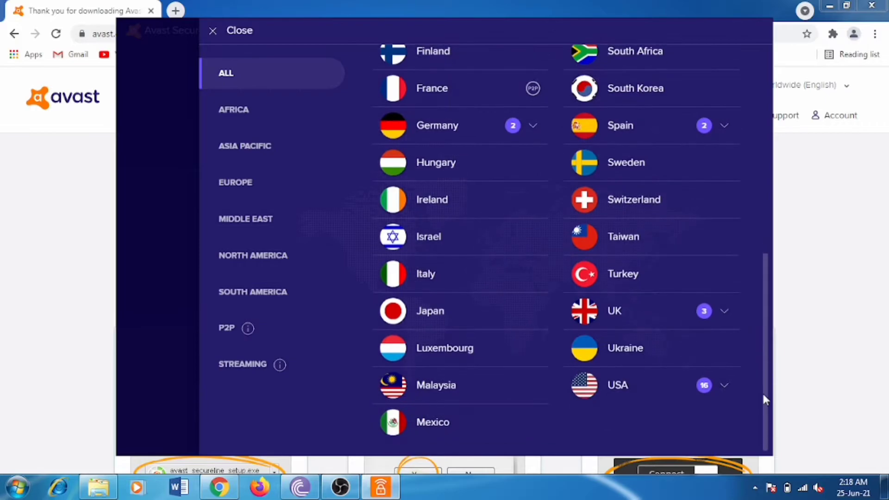
{"action": "left_click_drag", "start_coordinate": [764, 363], "coordinate": [751, 241]}
{"action": "scroll", "coordinate": [750, 245], "scroll_direction": "up", "scroll_amount": 3}
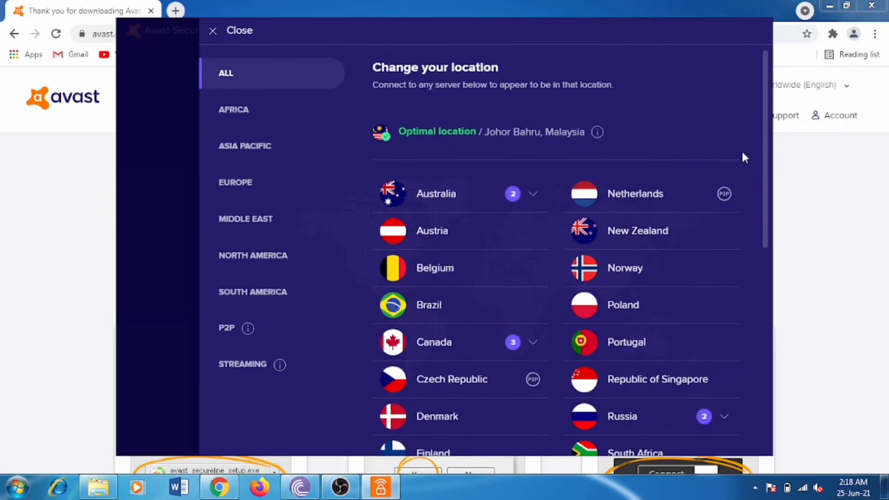
{"action": "left_click", "coordinate": [211, 30]}
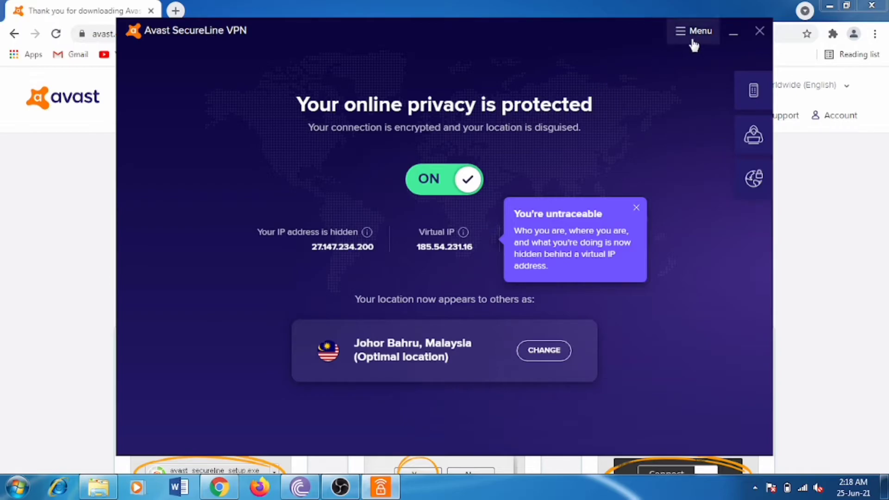
{"action": "left_click", "coordinate": [702, 31]}
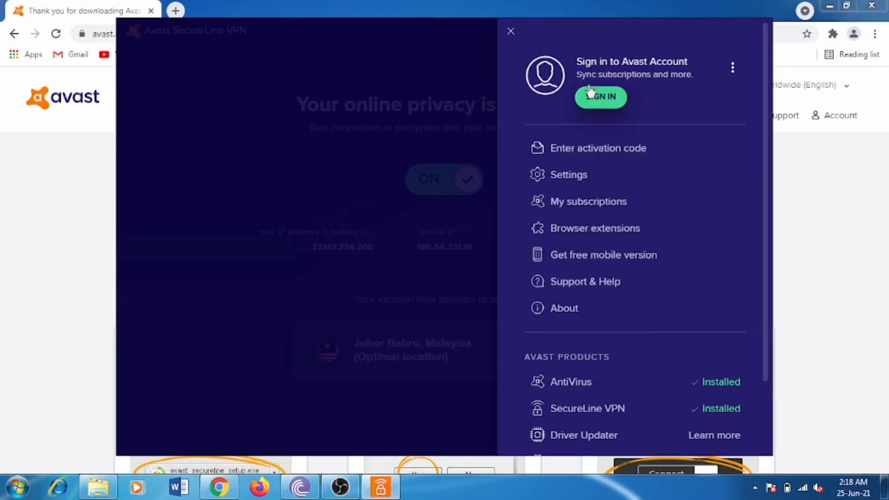
{"action": "left_click", "coordinate": [605, 196]}
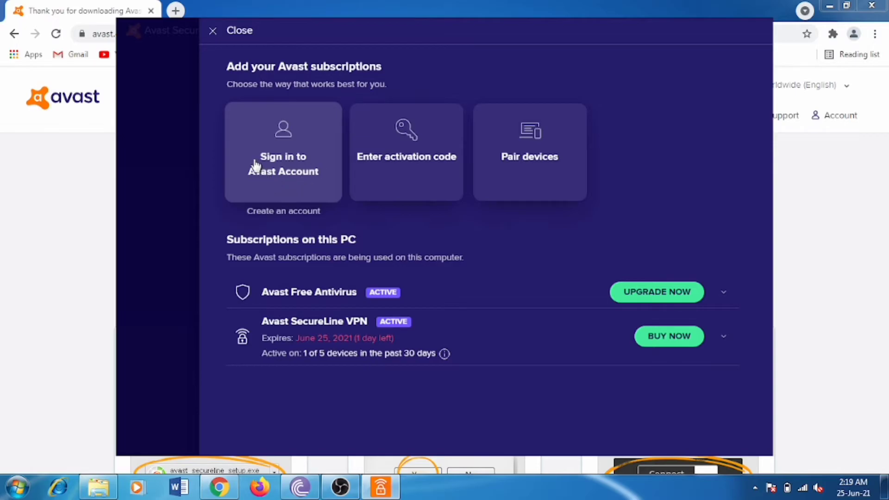
{"action": "left_click", "coordinate": [212, 31]}
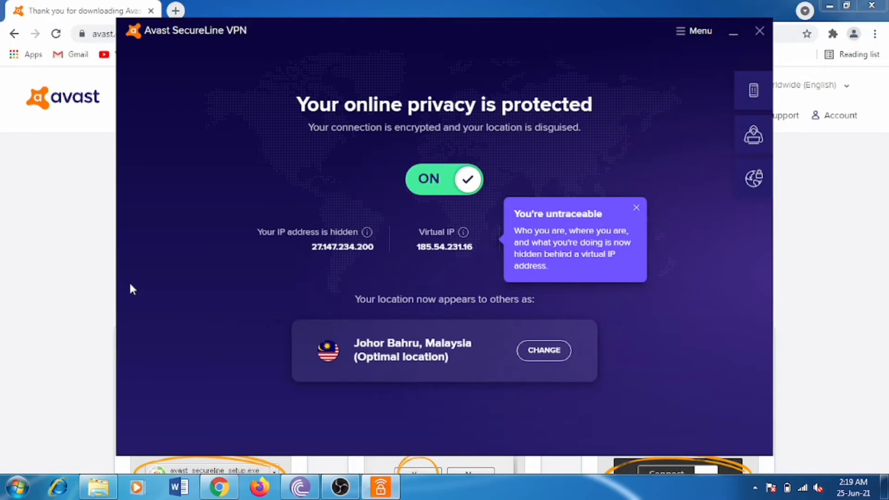
- Search Google for 'my ip address location' from Chrome's address bar
{"action": "left_click", "coordinate": [63, 267]}
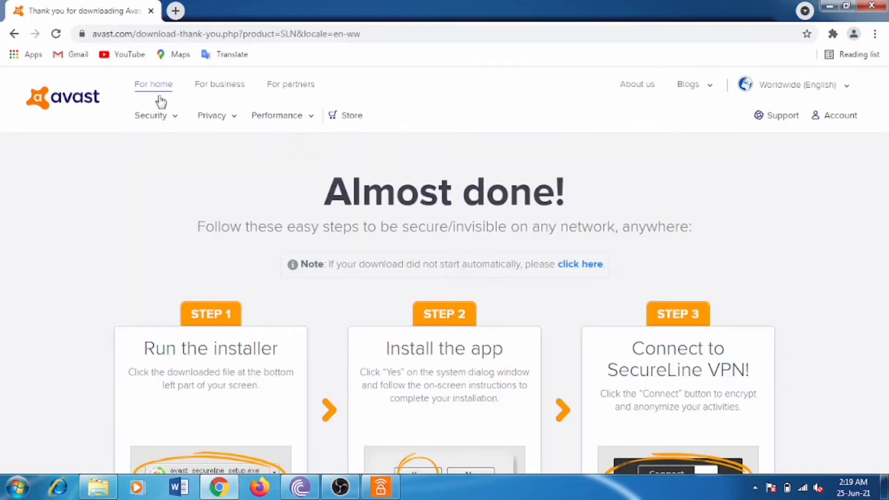
{"action": "left_click", "coordinate": [266, 32]}
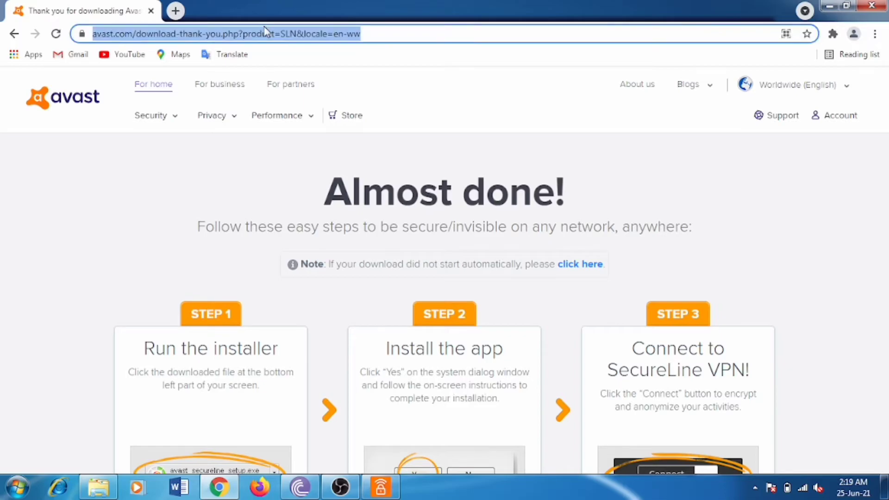
{"action": "type", "text": "my a"}
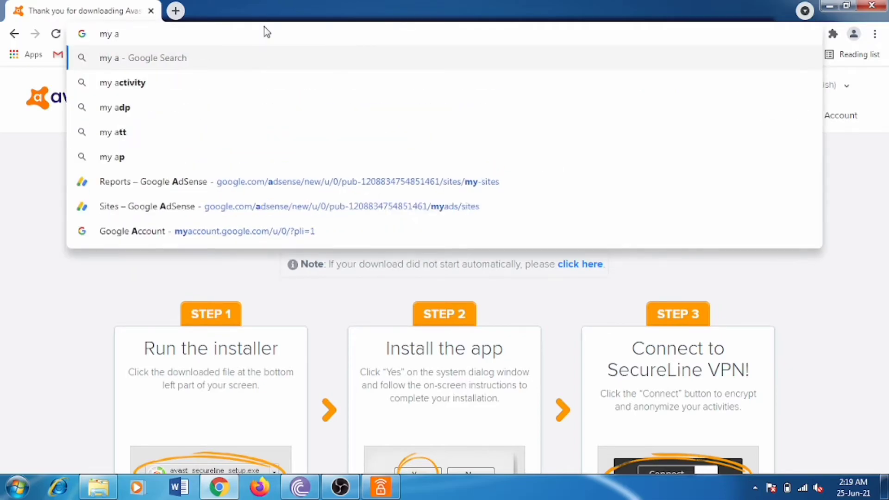
{"action": "key", "text": "BackSpace"}
{"action": "type", "text": "ip"}
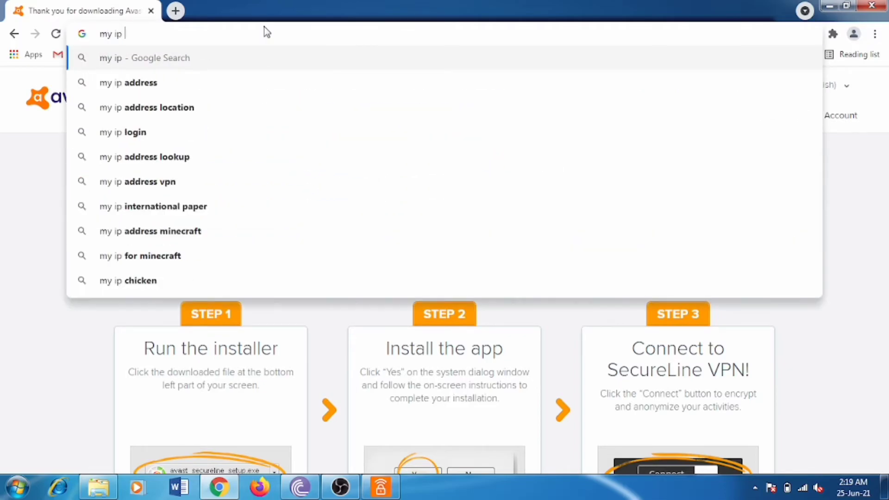
{"action": "key", "text": "Down"}
{"action": "key", "text": "Down"}
{"action": "key", "text": "Return"}
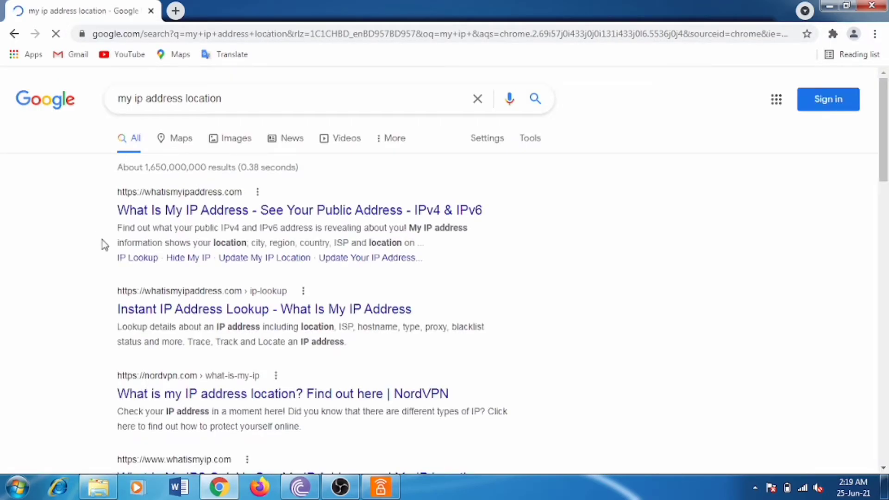
- Check that whatismyipaddress.com locates IP 185.54.231.16 in Kuala Lumpur, Malaysia
{"action": "left_click", "coordinate": [154, 211]}
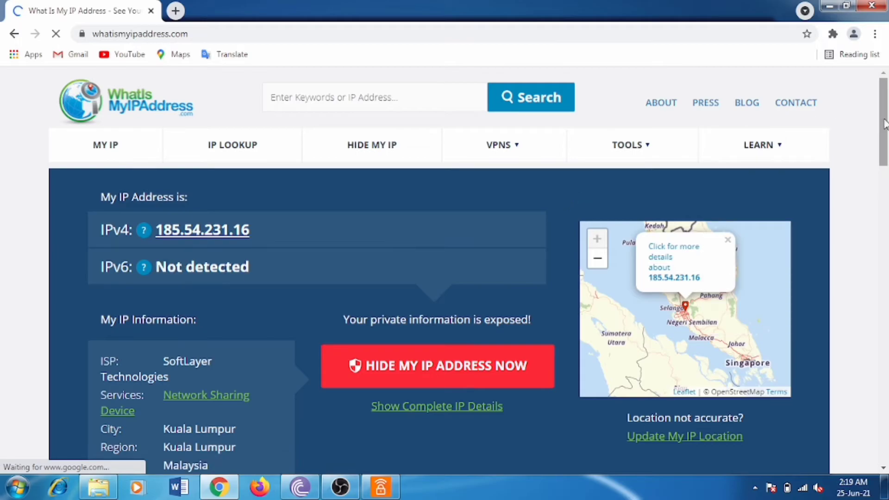
{"action": "left_click_drag", "start_coordinate": [884, 125], "coordinate": [884, 129]}
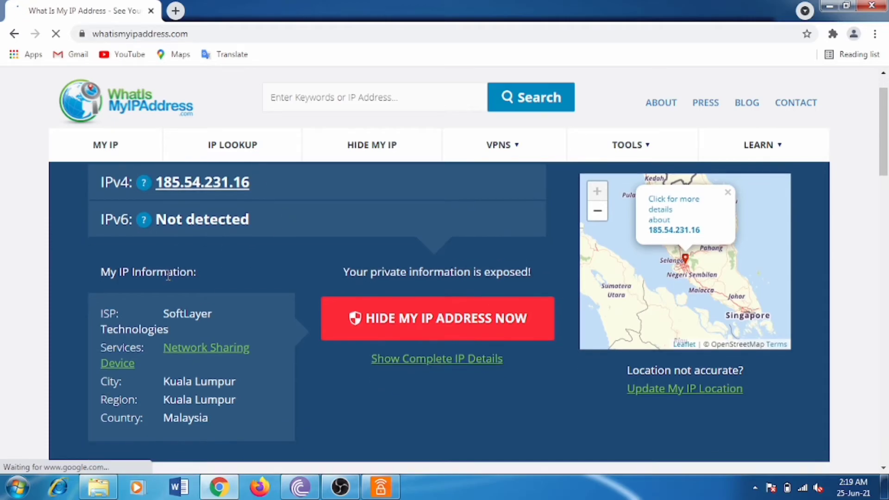
{"action": "scroll", "coordinate": [168, 275], "scroll_direction": "down", "scroll_amount": 2}
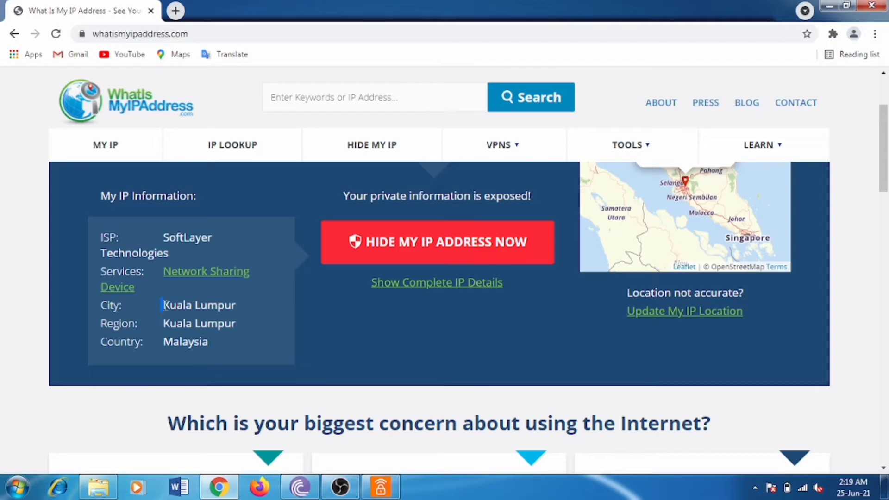
{"action": "left_click_drag", "start_coordinate": [164, 307], "coordinate": [209, 337]}
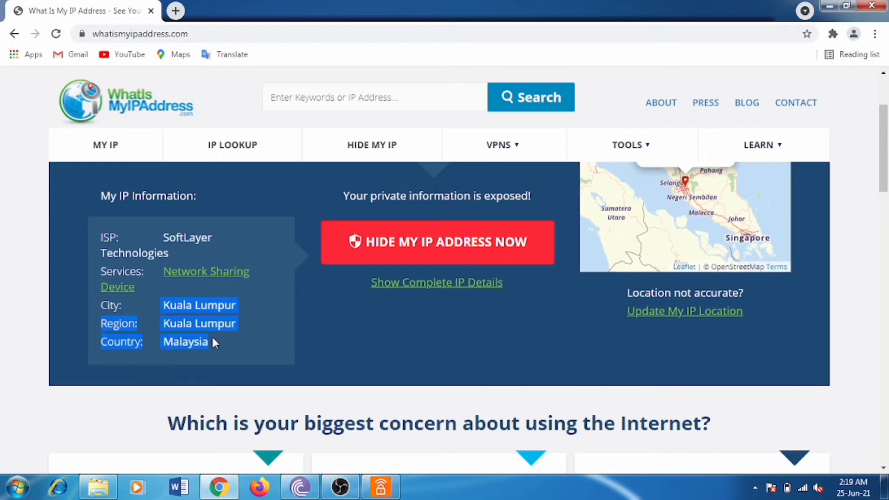
{"action": "left_click", "coordinate": [244, 349]}
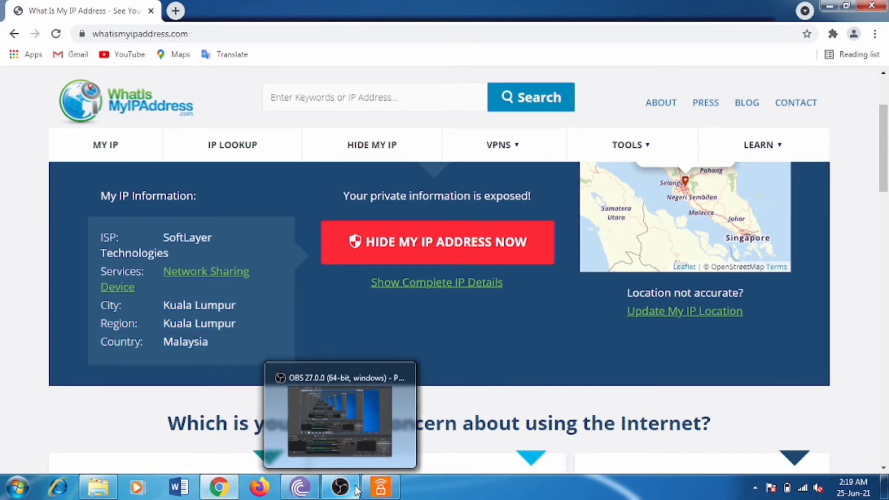
- In Network Security settings, enable the kill switch and automatic connection when online
{"action": "left_click", "coordinate": [378, 493]}
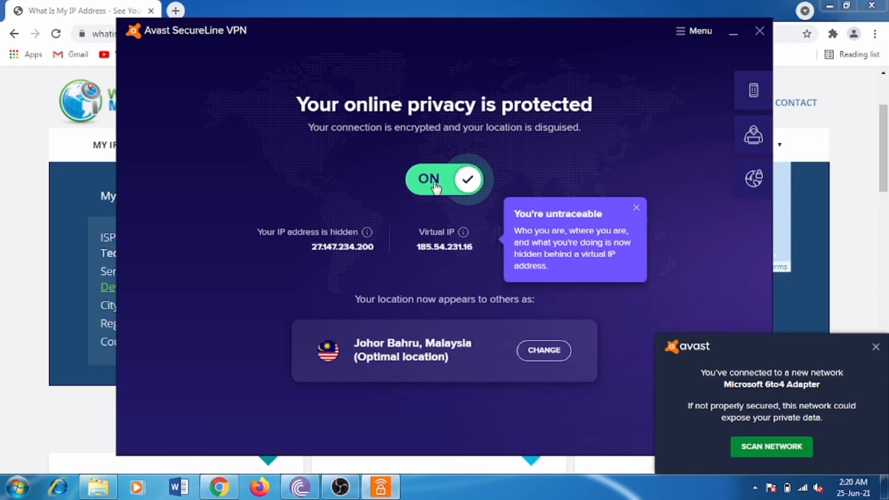
{"action": "left_click", "coordinate": [697, 31]}
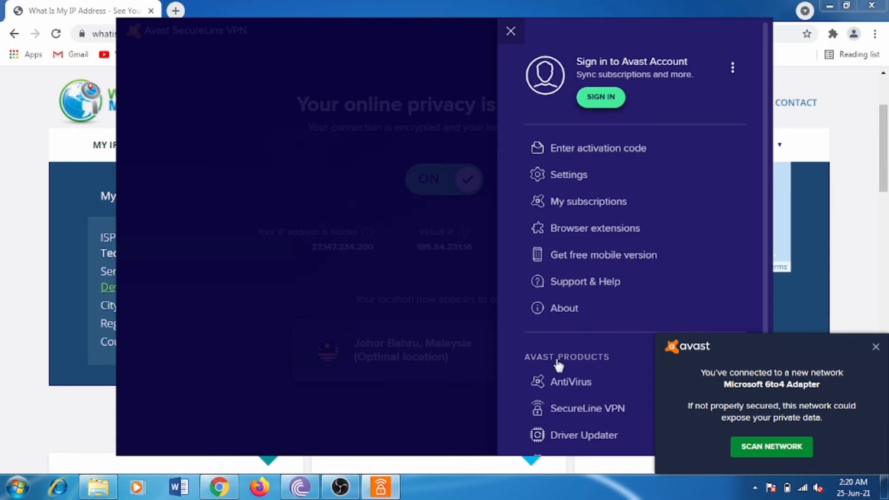
{"action": "left_click", "coordinate": [574, 185]}
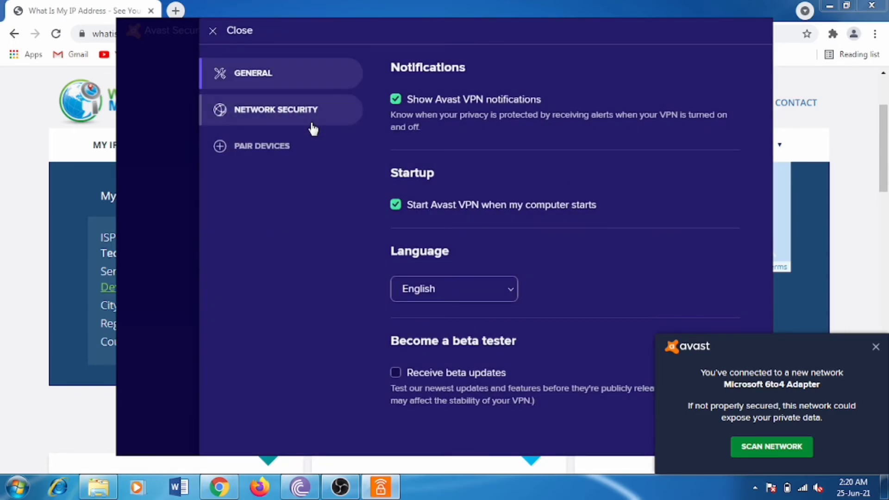
{"action": "left_click", "coordinate": [286, 110]}
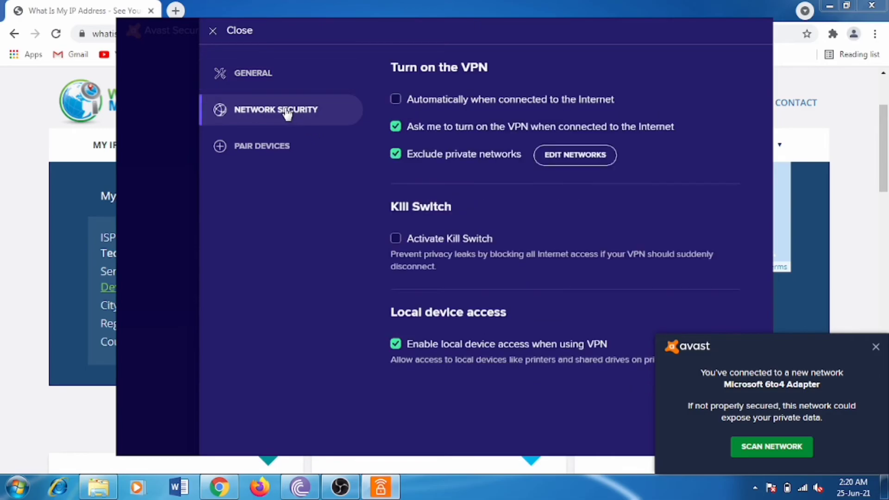
{"action": "left_click", "coordinate": [396, 239]}
{"action": "left_click", "coordinate": [875, 347]}
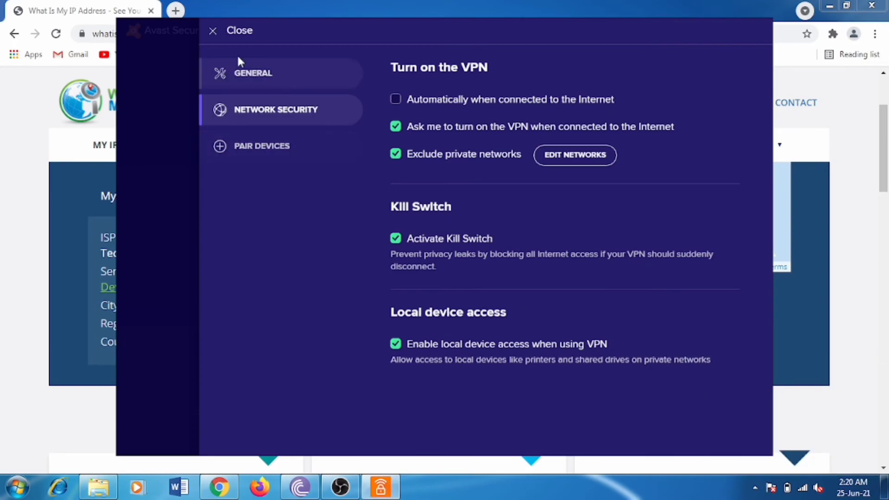
{"action": "left_click", "coordinate": [397, 100]}
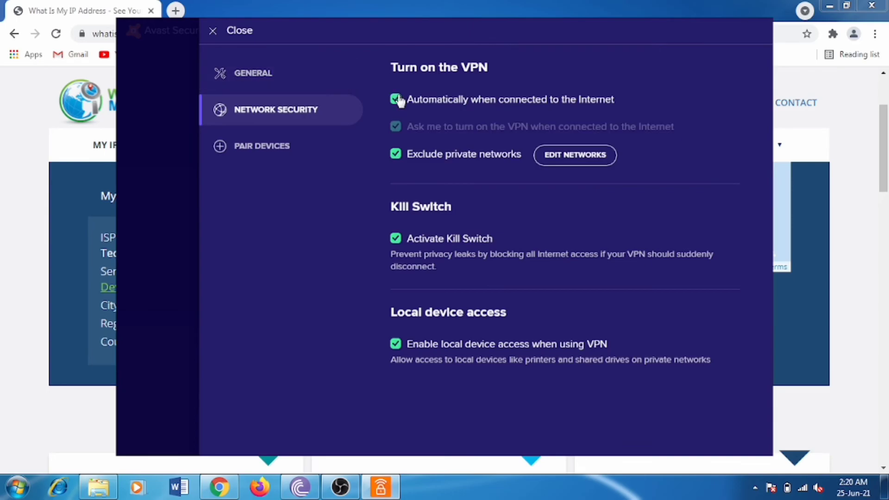
- Close settings, dismiss the 'You're untraceable' popup, and minimize the VPN window
{"action": "left_click", "coordinate": [233, 32]}
{"action": "mouse_move", "coordinate": [367, 232]}
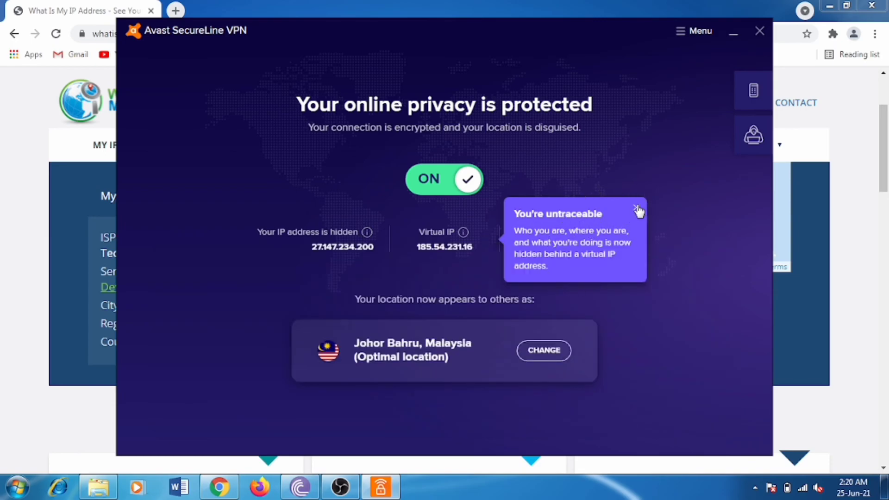
{"action": "left_click", "coordinate": [635, 208]}
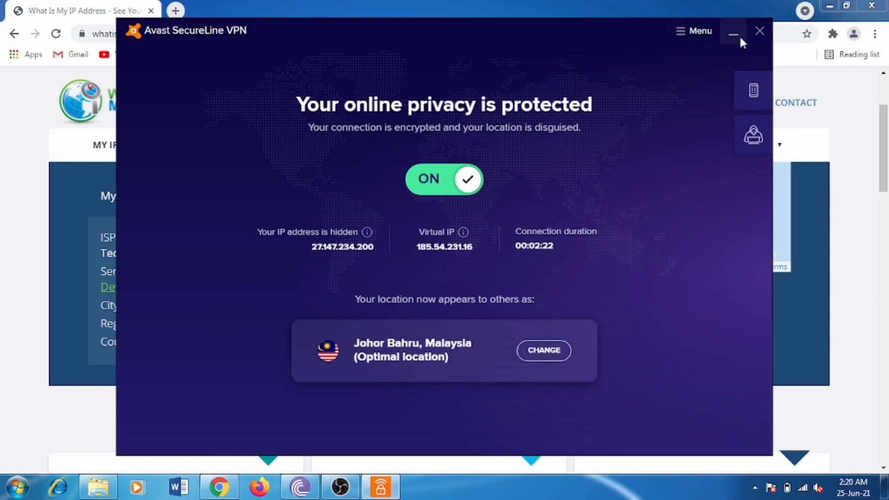
{"action": "left_click", "coordinate": [765, 28]}
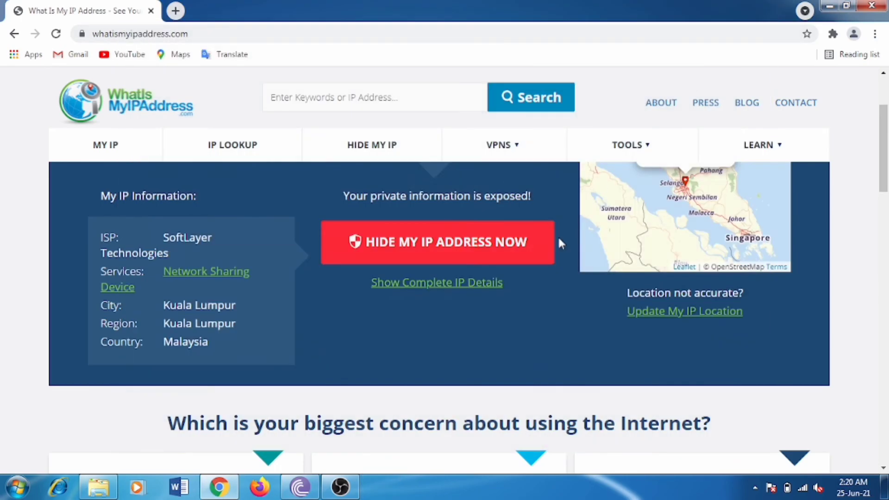